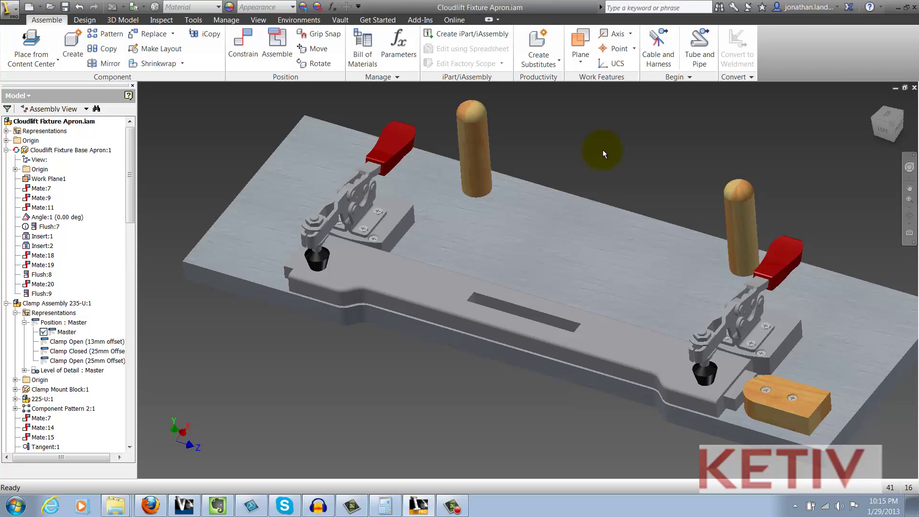
Launch Pack and Go for the Cloudlift Fixture Apron assembly from the Save As menu.
click(9, 15)
mouse_move(28, 155)
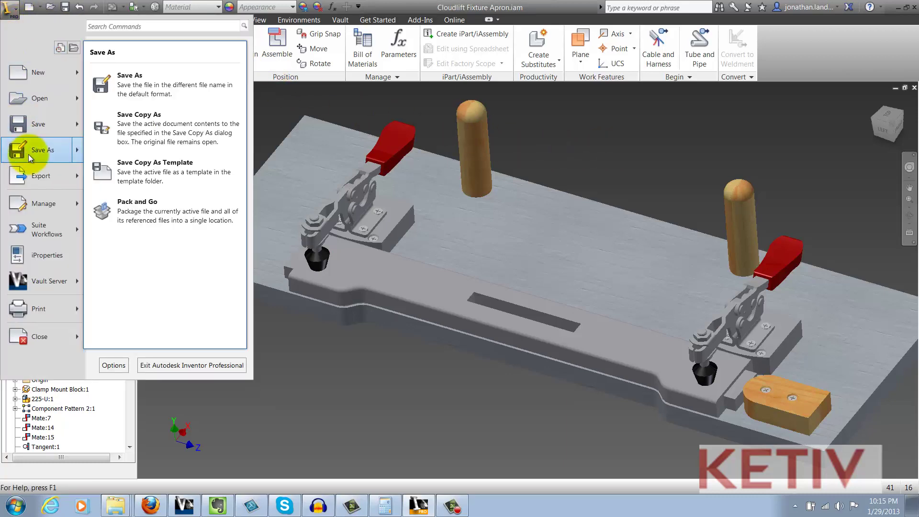
click(134, 203)
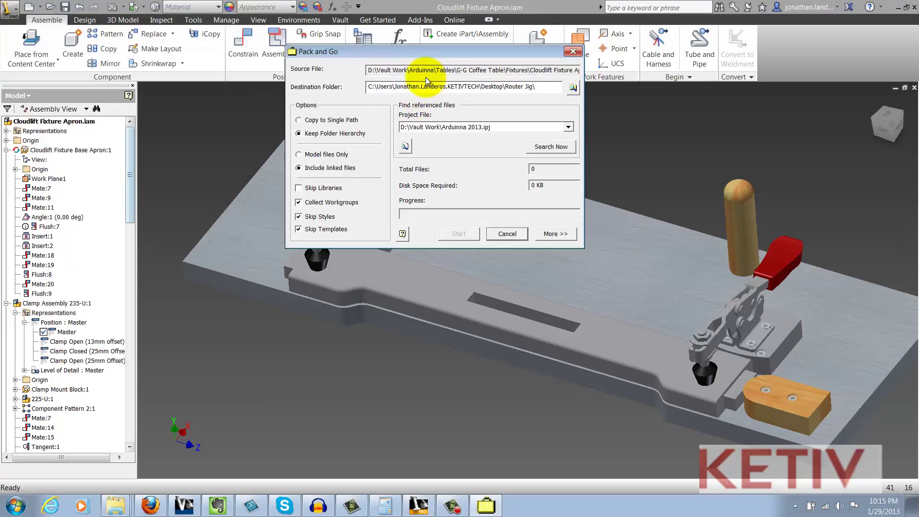
Confirm the Router Jig destination path and choose Copy to Single Path.
drag(427, 52, 464, 125)
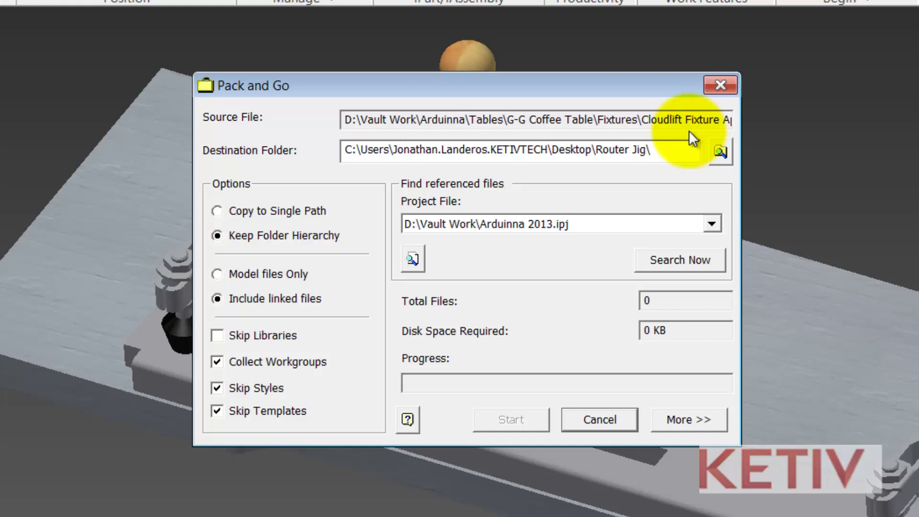
click(686, 144)
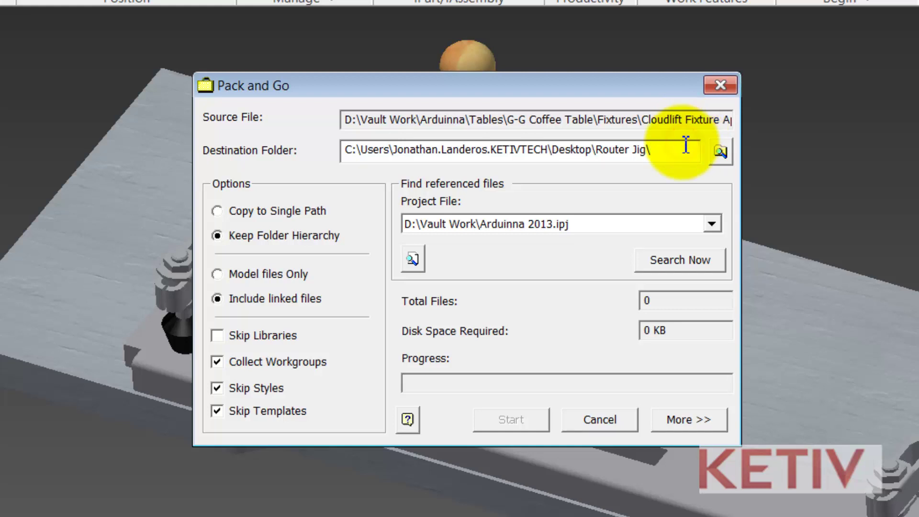
drag(685, 144, 310, 158)
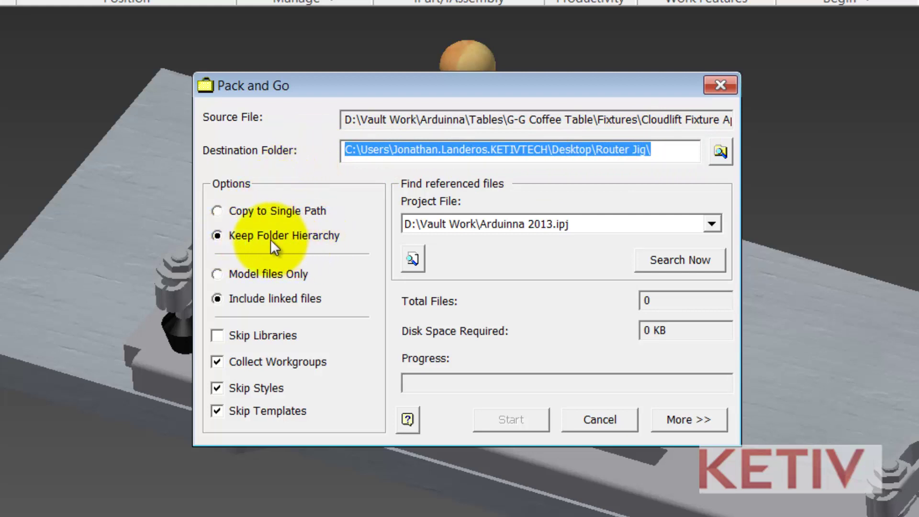
click(220, 214)
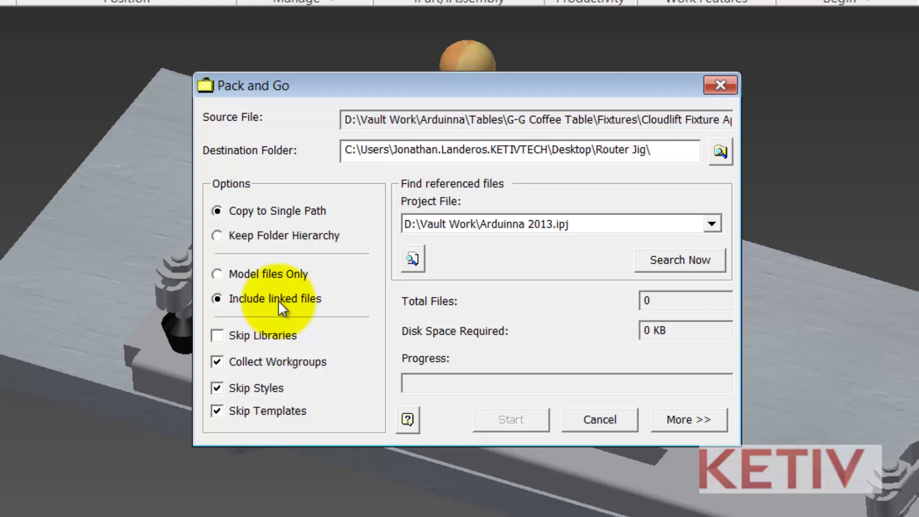
click(223, 341)
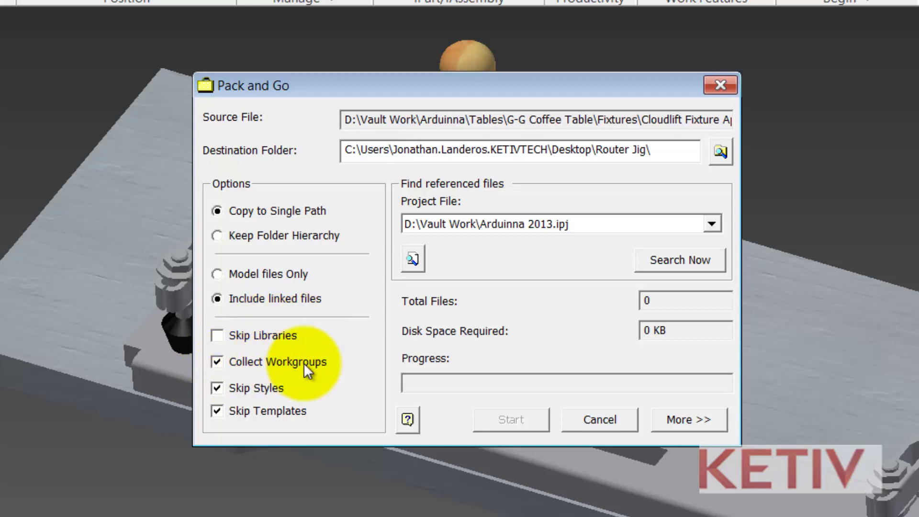
click(218, 363)
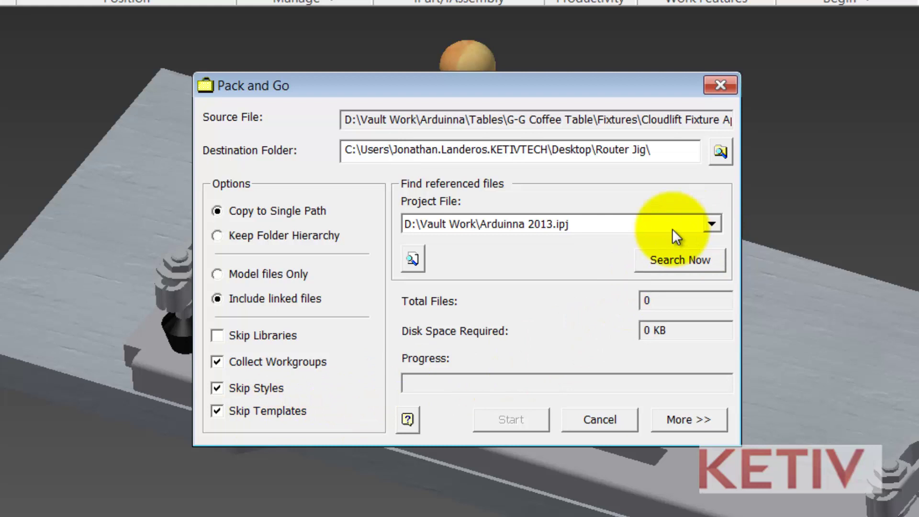
Keep Arduinna 2013 as the Pack and Go project file.
click(712, 224)
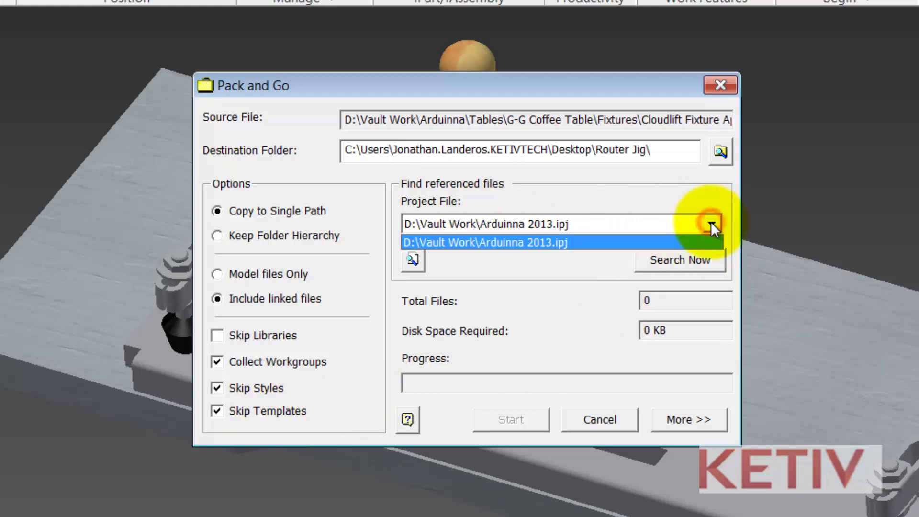
click(546, 242)
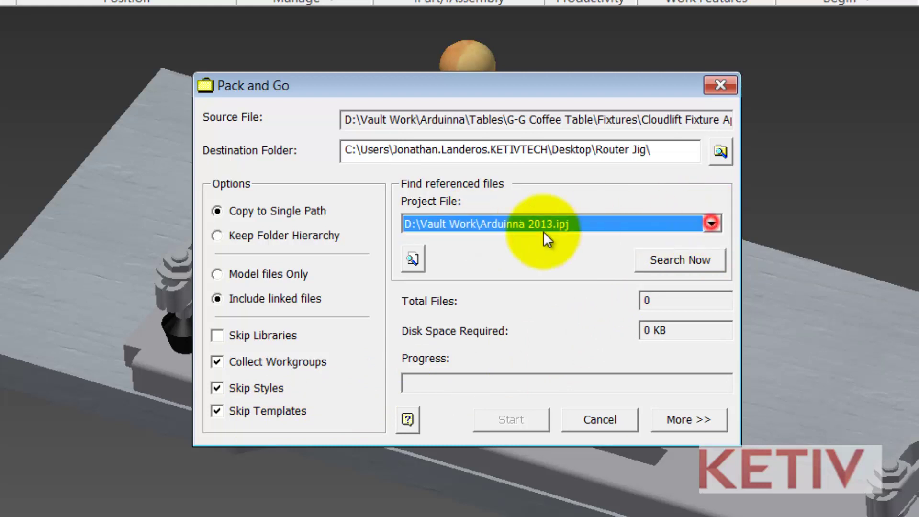
click(413, 259)
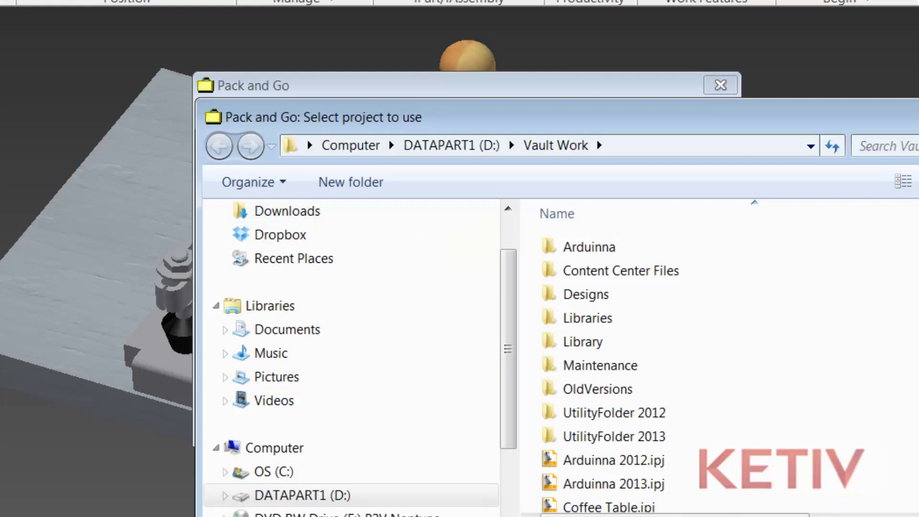
key(Escape)
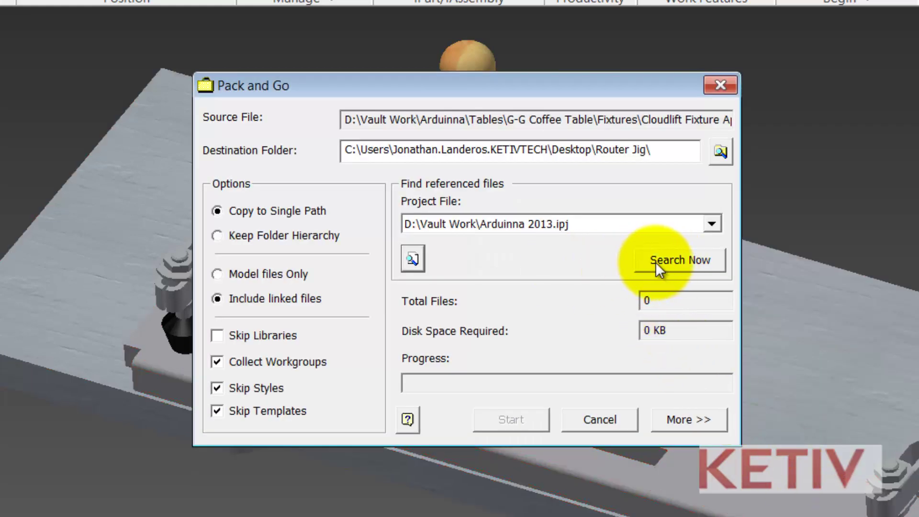
Search for referenced files, finding 16 files needing 2283 KB of disk space.
click(671, 262)
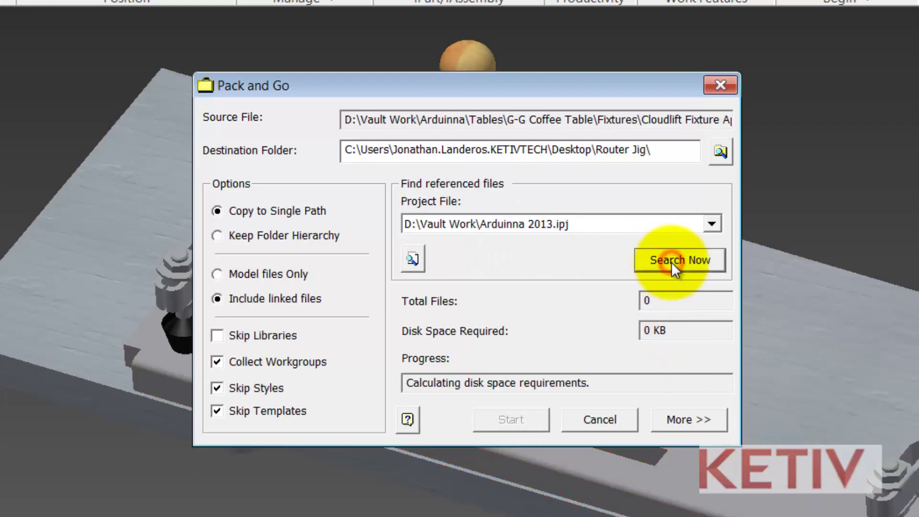
drag(669, 300, 644, 301)
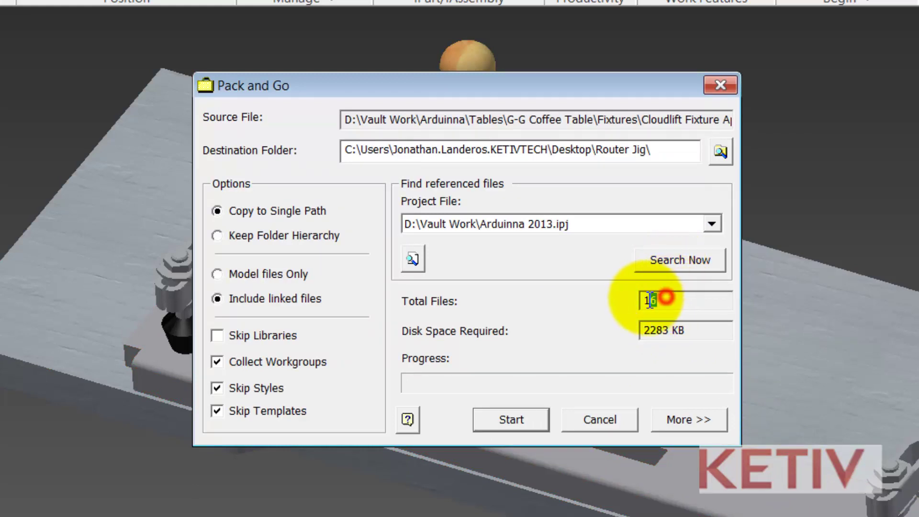
drag(689, 330, 623, 330)
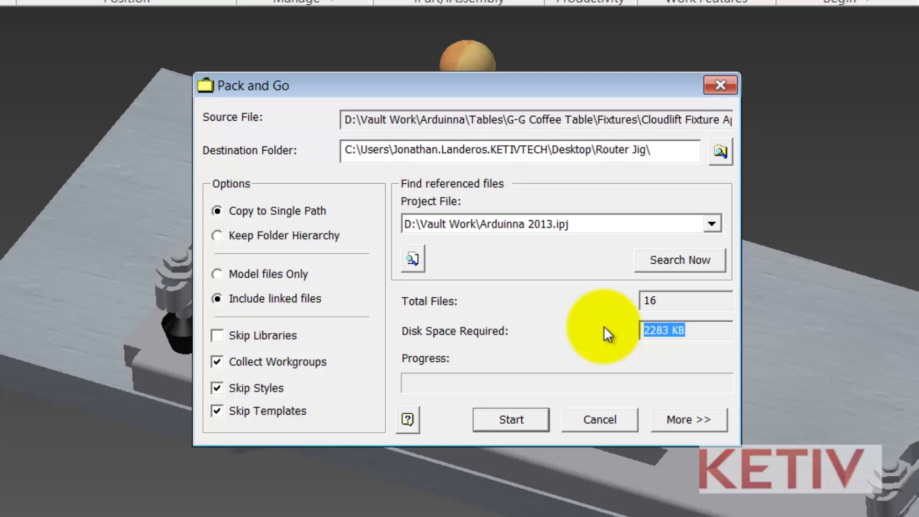
drag(521, 88, 523, 48)
Expand Pack and Go and review the Files Found list, from Cloudlift Fixture Apron.iam to the wood fasteners.
click(679, 376)
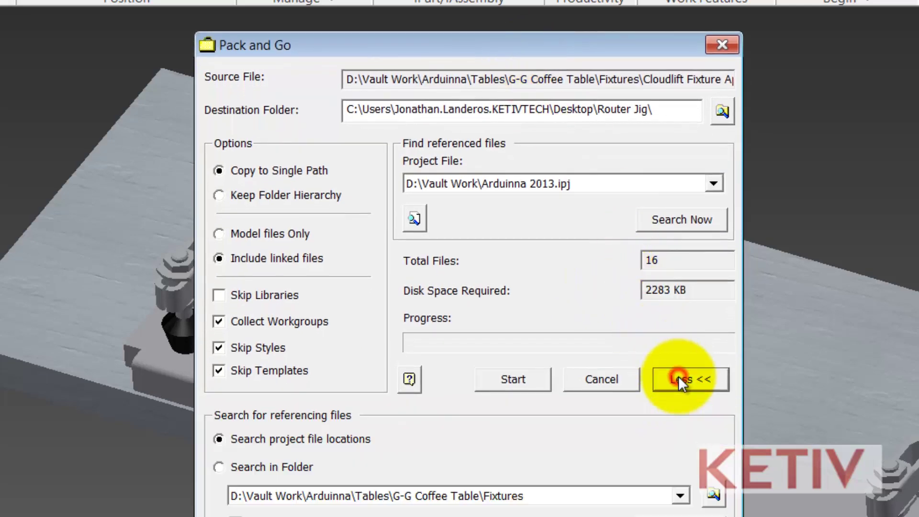
click(498, 79)
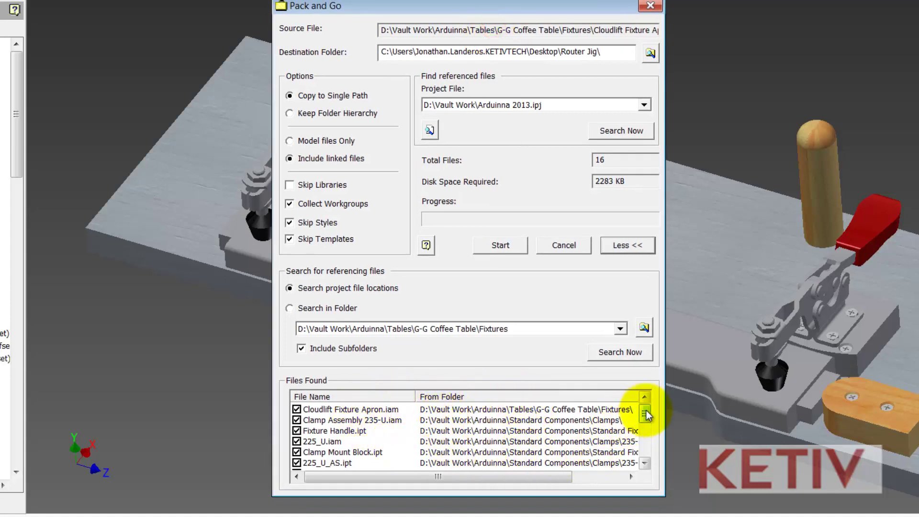
mouse_move(648, 409)
mouse_down()
mouse_move(649, 460)
mouse_move(648, 402)
mouse_up()
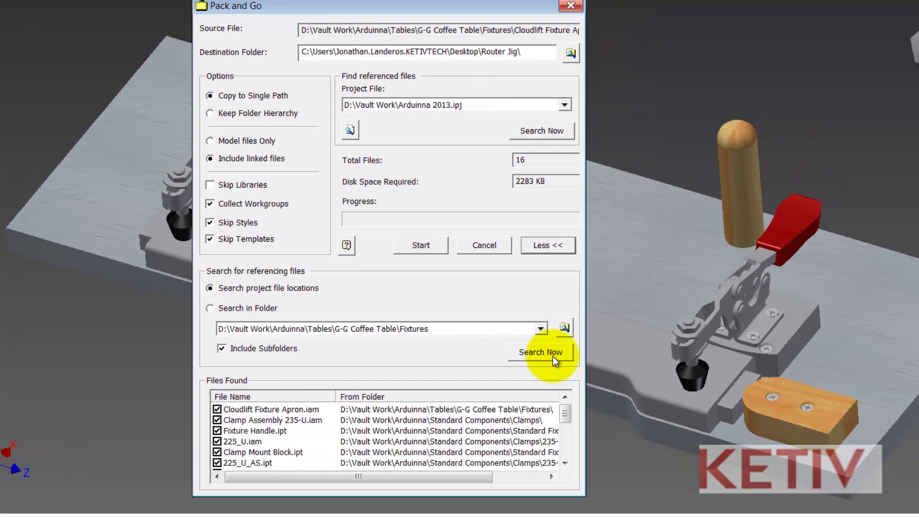
Search project file locations for referencing files, finding the apron presentation and four drawings.
click(539, 357)
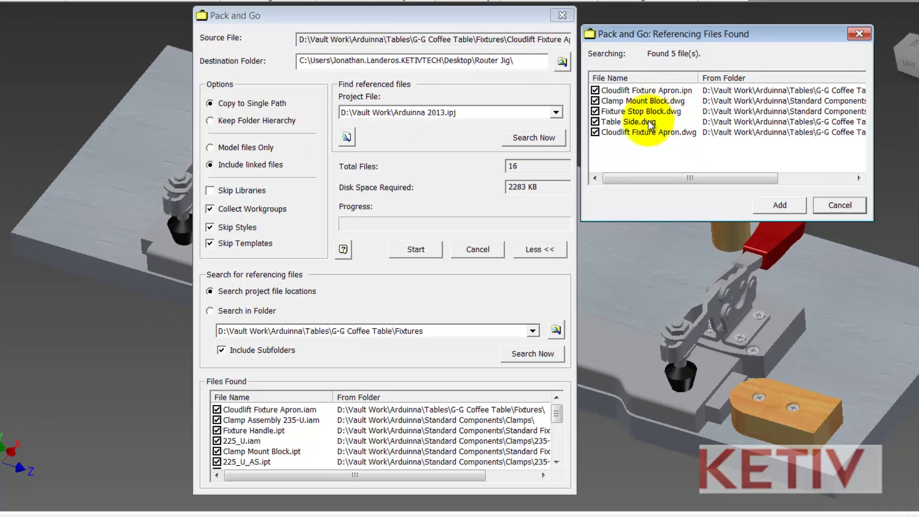
Add all five referencing files, including Table Side.dwg and Fixture Stop Block.dwg, totalling 21 files, 5134 KB.
click(595, 123)
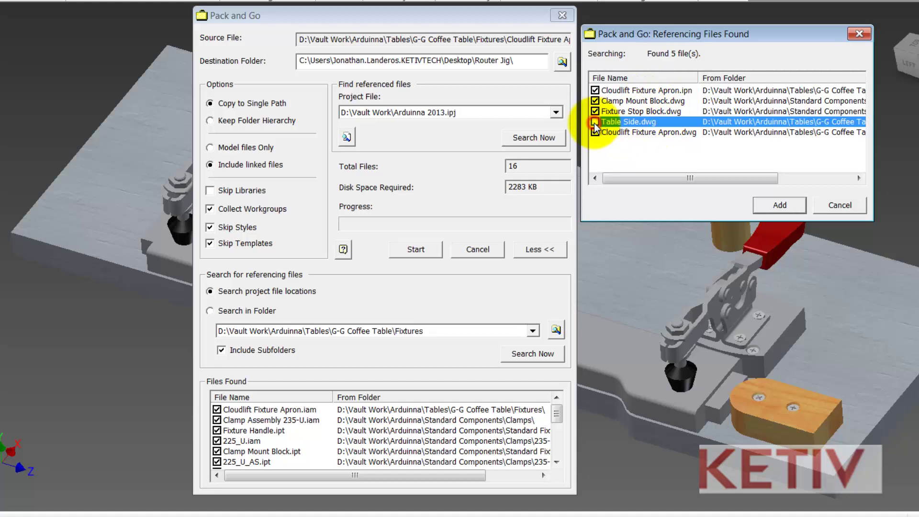
click(595, 122)
click(595, 111)
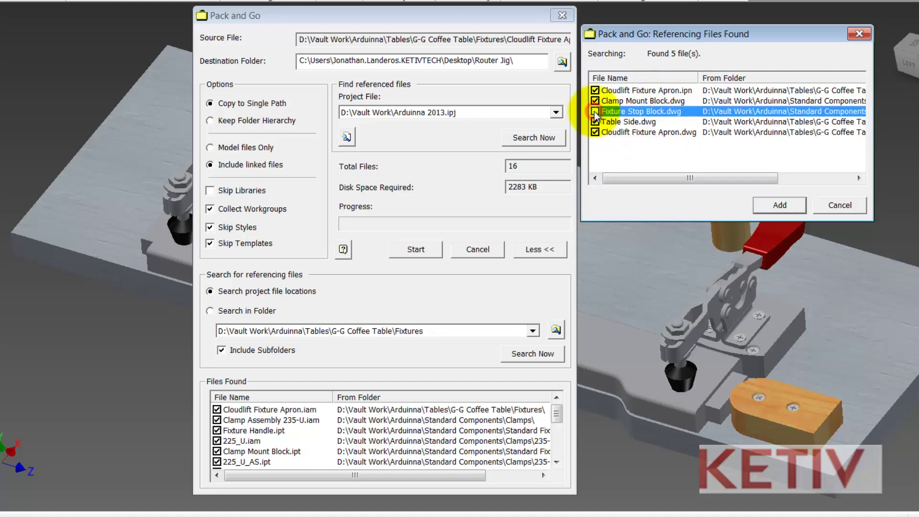
click(595, 111)
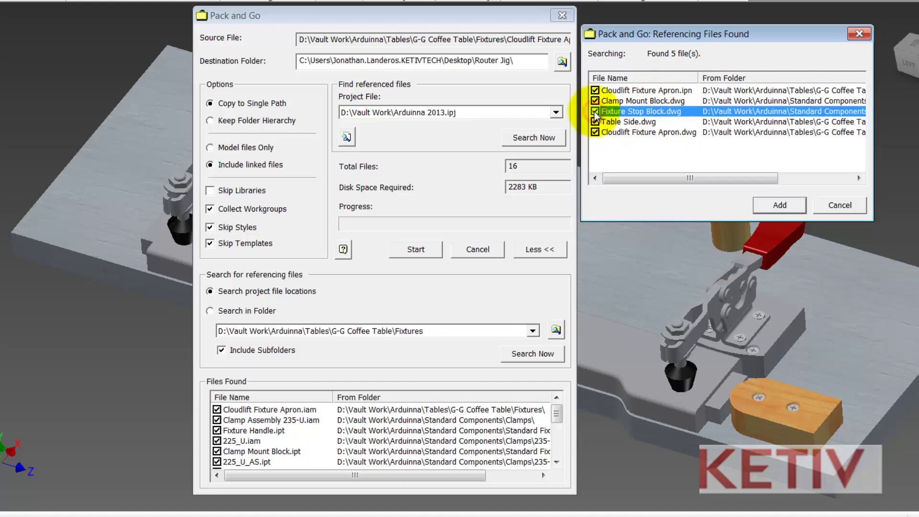
click(777, 217)
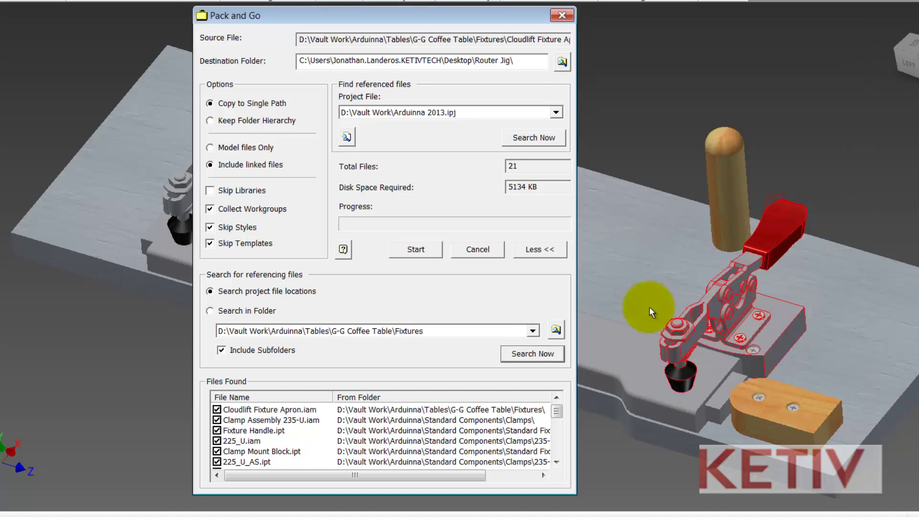
drag(556, 411, 558, 456)
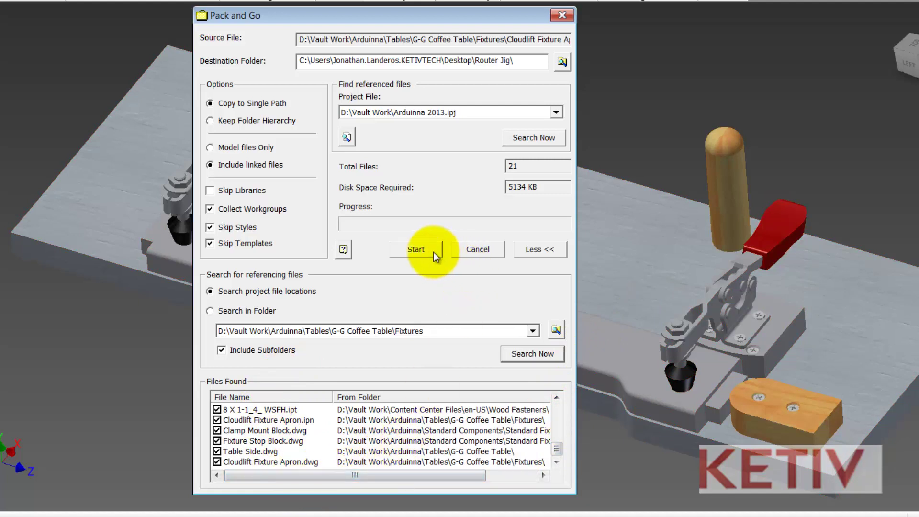
Copy the 21 files into the Router Jig folder, then close Pack and Go.
click(416, 249)
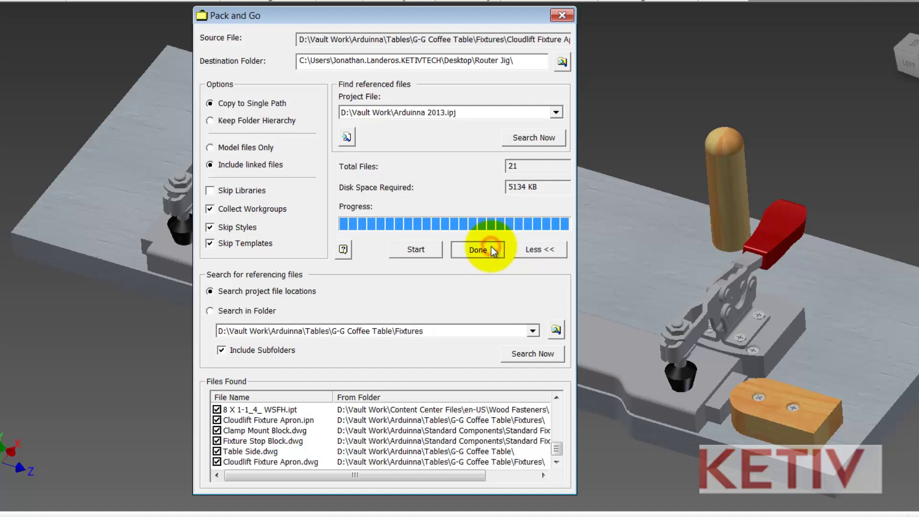
click(492, 249)
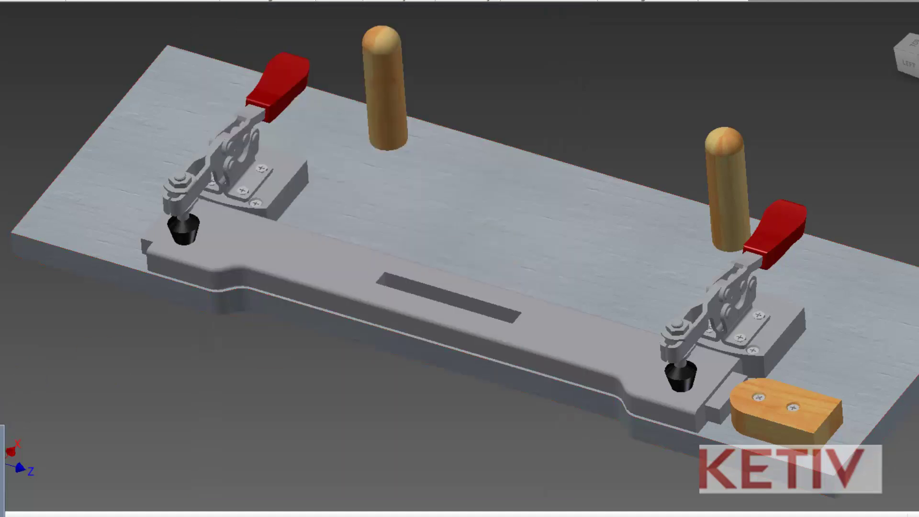
In the Router Jig folder, select the new Cloudlift Fixture Apron.ipj and then packngo.log.
key(alt+Tab)
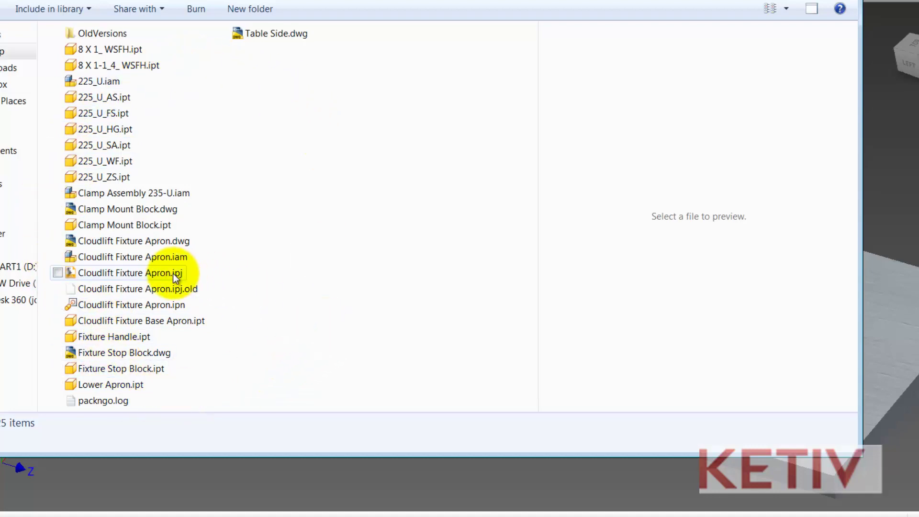
click(157, 273)
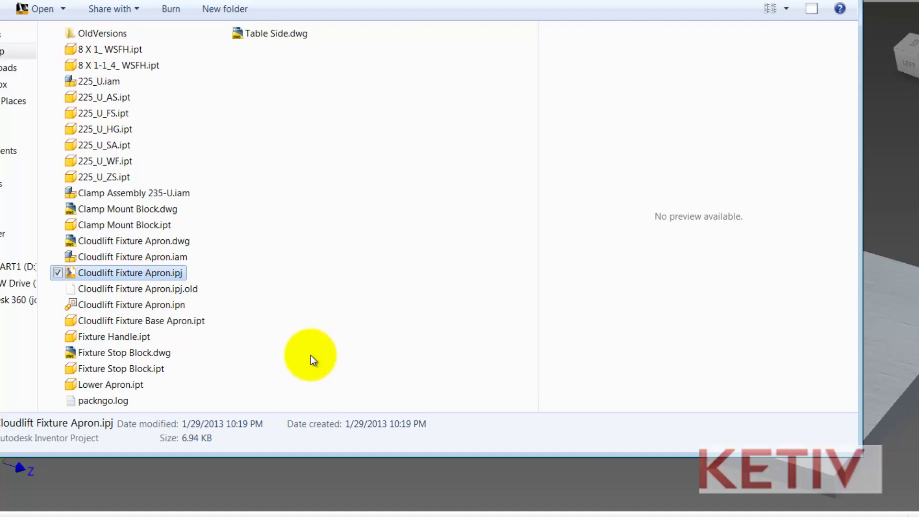
click(119, 400)
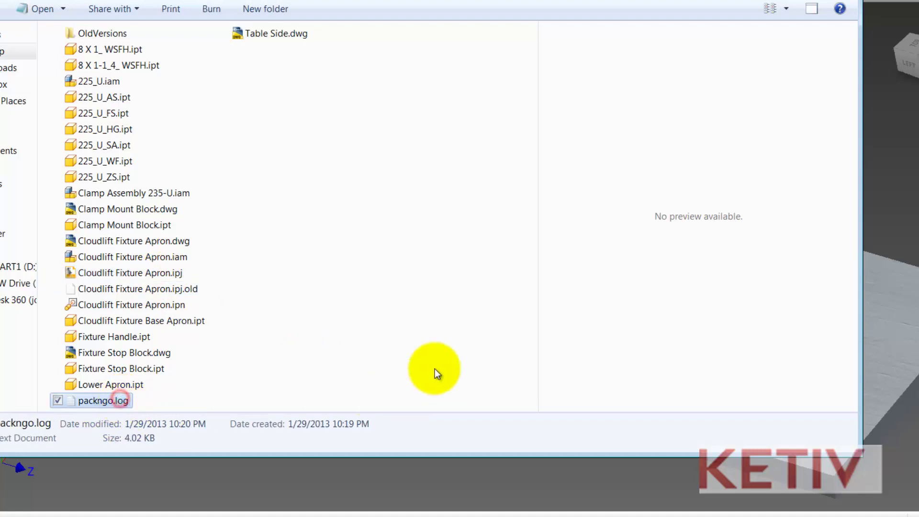
Open packngo.log in Notepad, showing 21 files copied, 5.01 MB, hierarchy not kept.
double_click(130, 401)
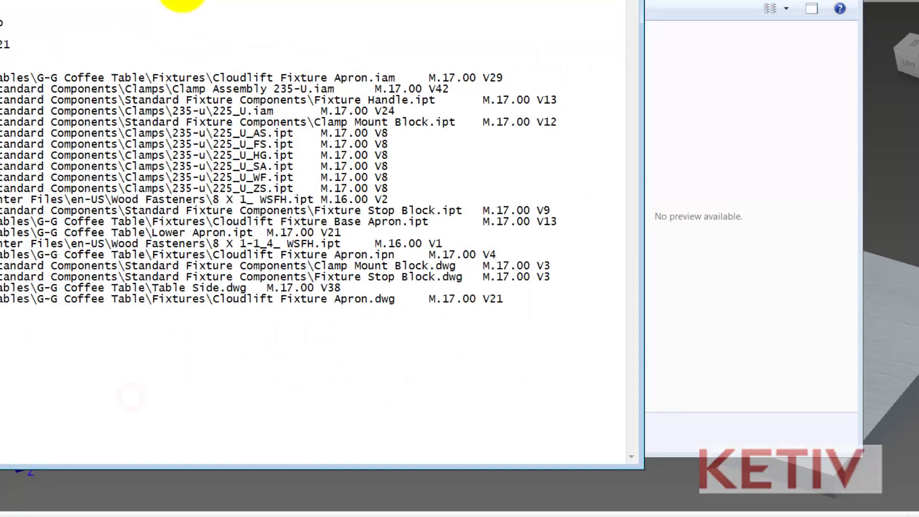
drag(174, 2, 517, 1)
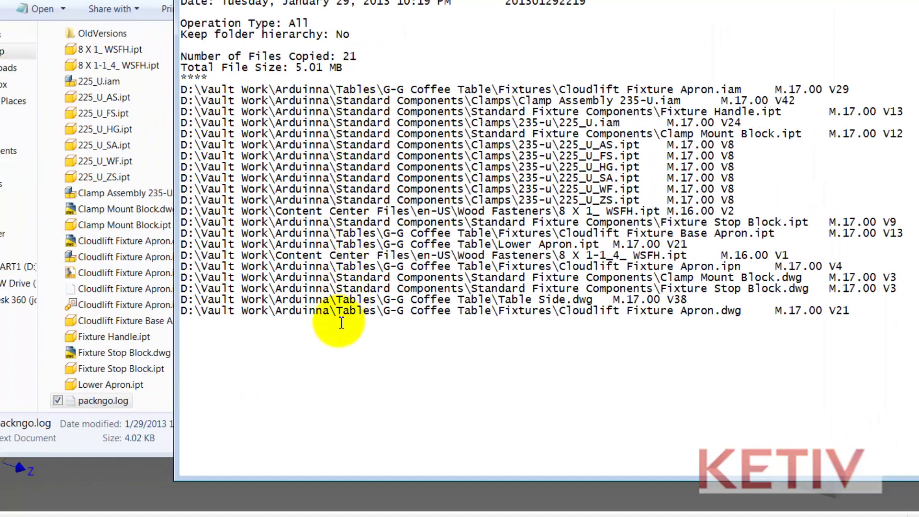